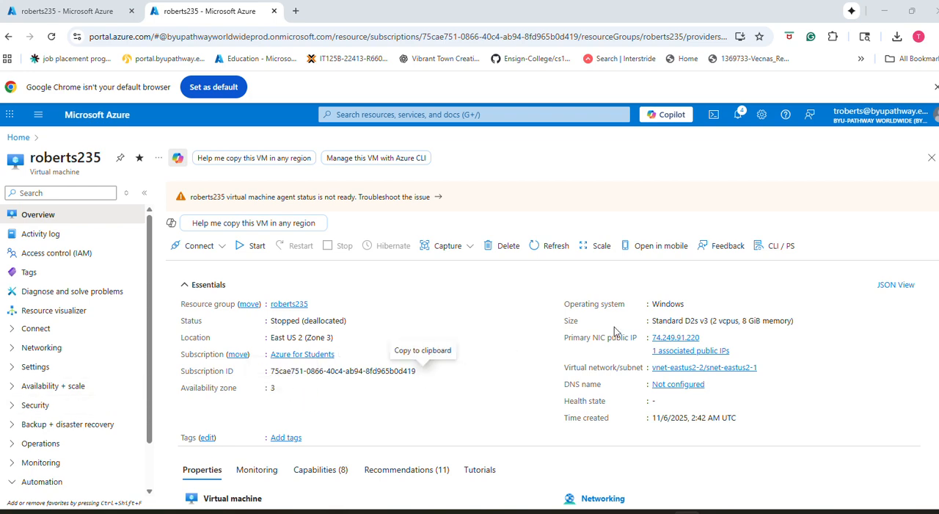
Step: Review the virtual machine's essentials and its networking, size and source image properties
{"action": "scroll", "coordinate": [687, 336], "scroll_direction": "down", "scroll_amount": 2}
{"action": "scroll", "coordinate": [656, 310], "scroll_direction": "up", "scroll_amount": 2}
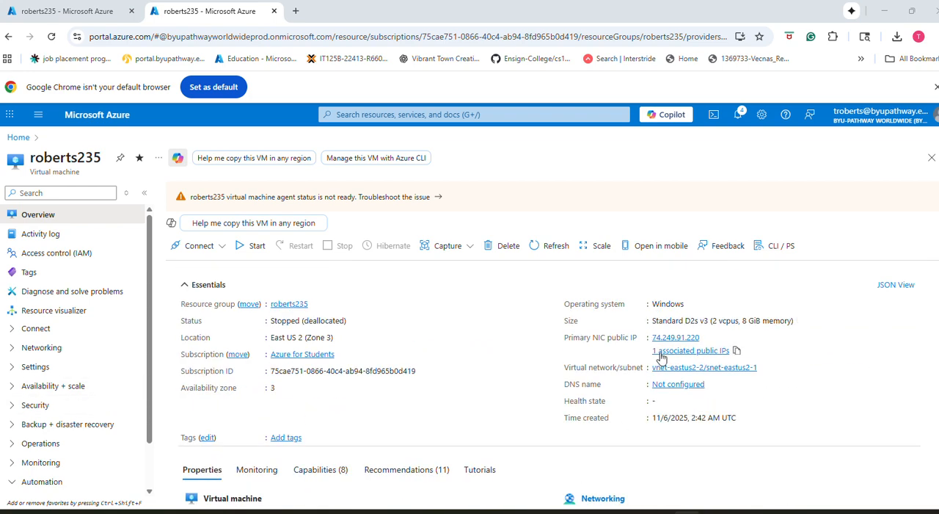
{"action": "scroll", "coordinate": [656, 371], "scroll_direction": "down", "scroll_amount": 1}
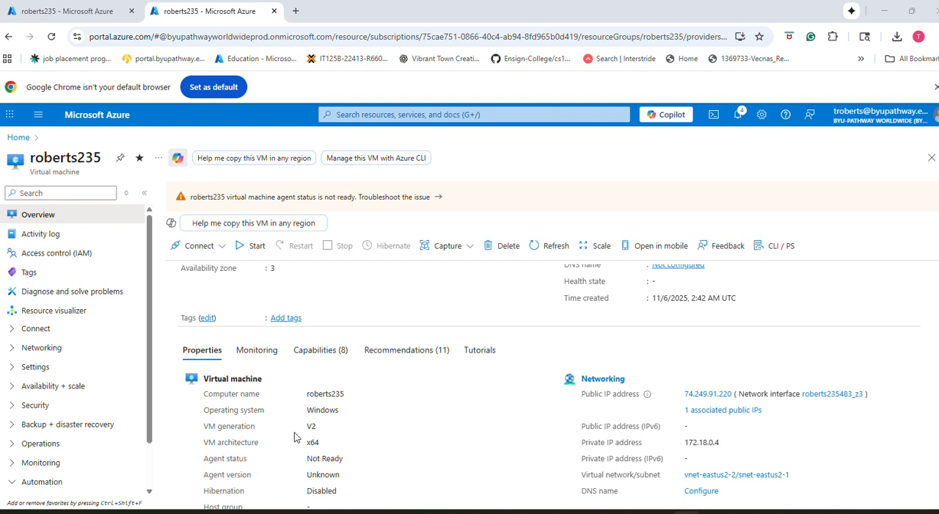
{"action": "scroll", "coordinate": [329, 389], "scroll_direction": "down", "scroll_amount": 2}
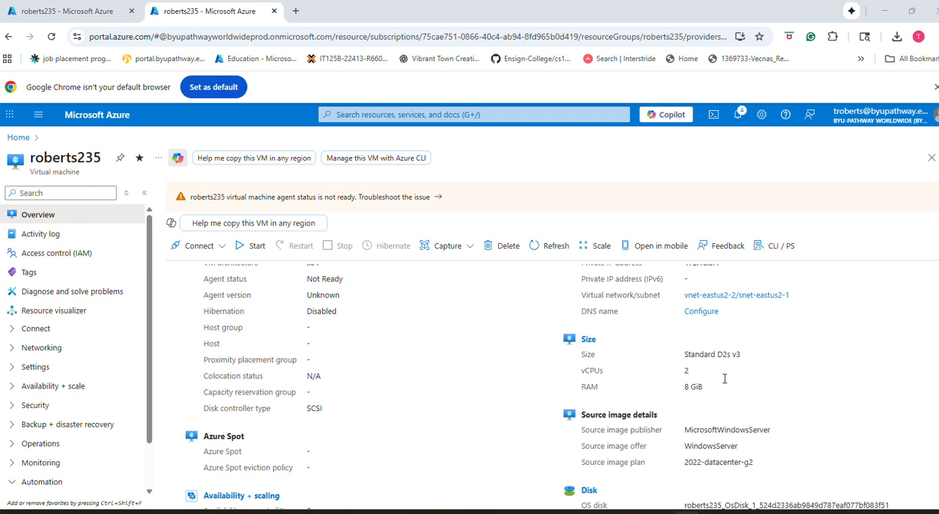
{"action": "scroll", "coordinate": [506, 398], "scroll_direction": "up", "scroll_amount": 2}
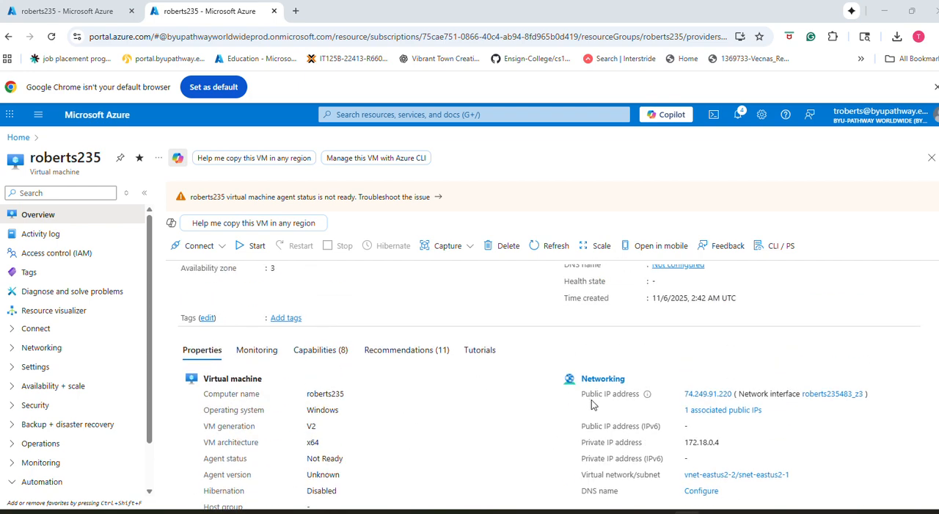
{"action": "scroll", "coordinate": [402, 398], "scroll_direction": "up", "scroll_amount": 2}
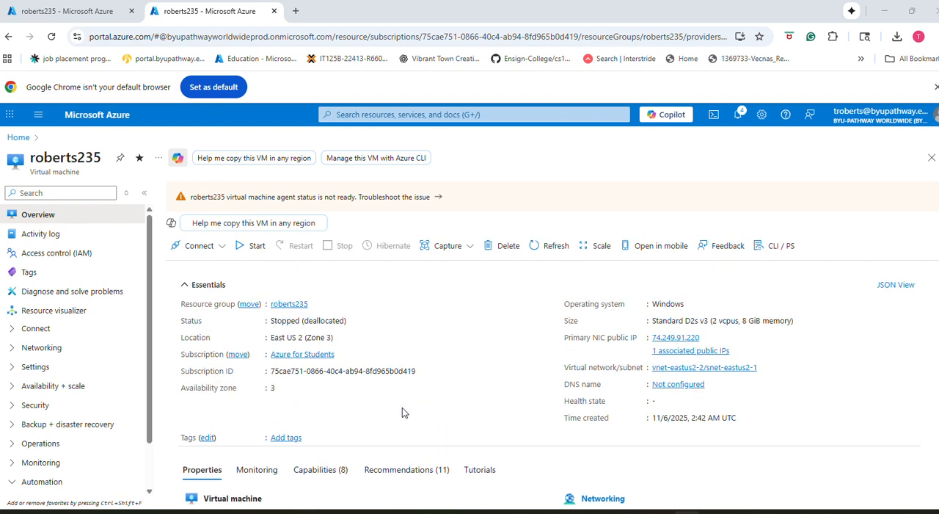
Step: Open the virtual machine's native RDP connection page and download its RDP file
{"action": "left_click", "coordinate": [187, 248]}
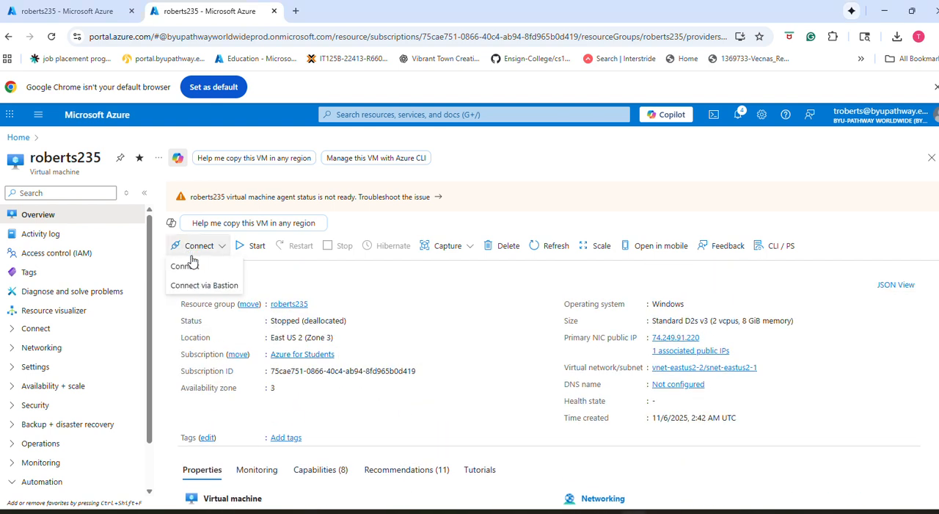
{"action": "left_click", "coordinate": [194, 272]}
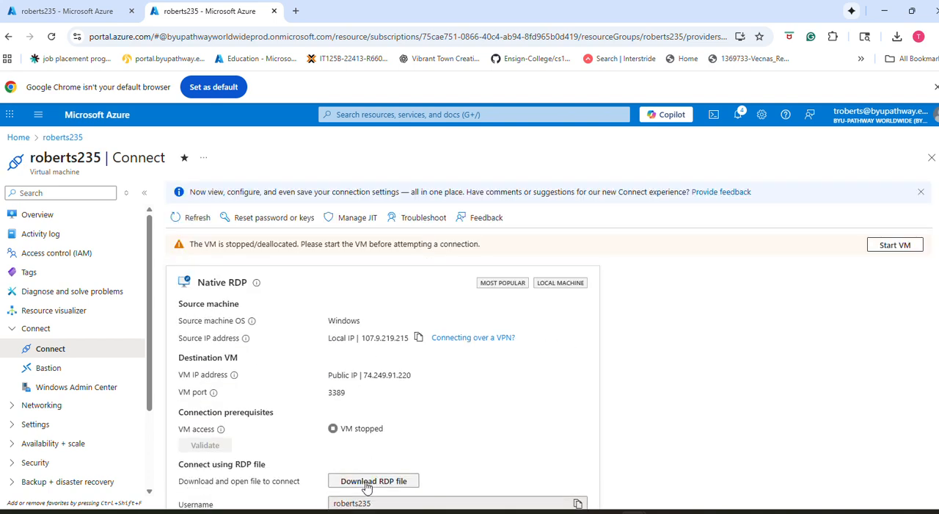
{"action": "left_click", "coordinate": [365, 483]}
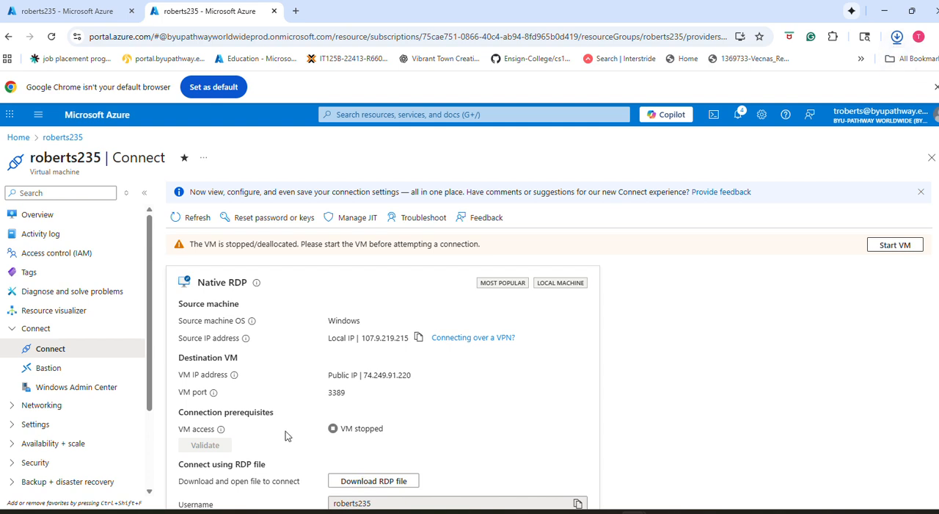
Step: Try to connect to the stopped virtual machine with the downloaded RDP file, accepting the unknown publisher
{"action": "left_click", "coordinate": [898, 35]}
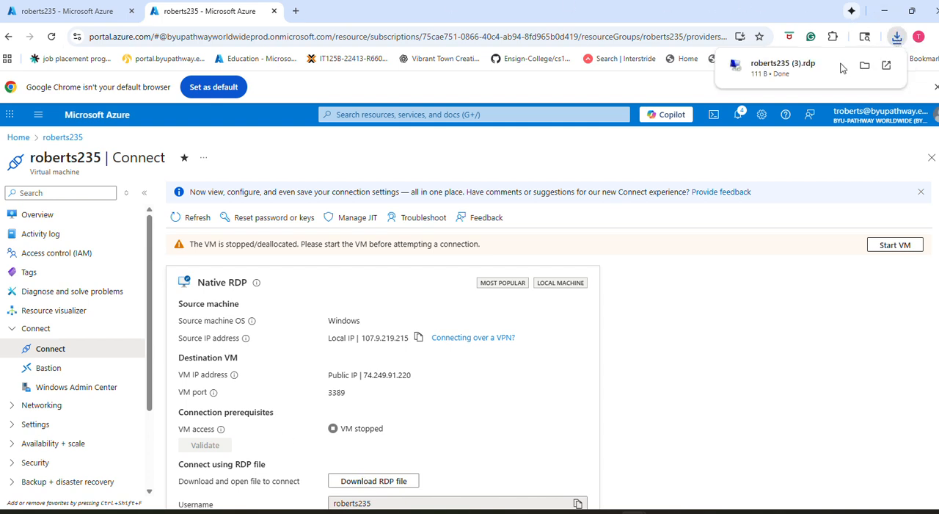
{"action": "left_click", "coordinate": [792, 73]}
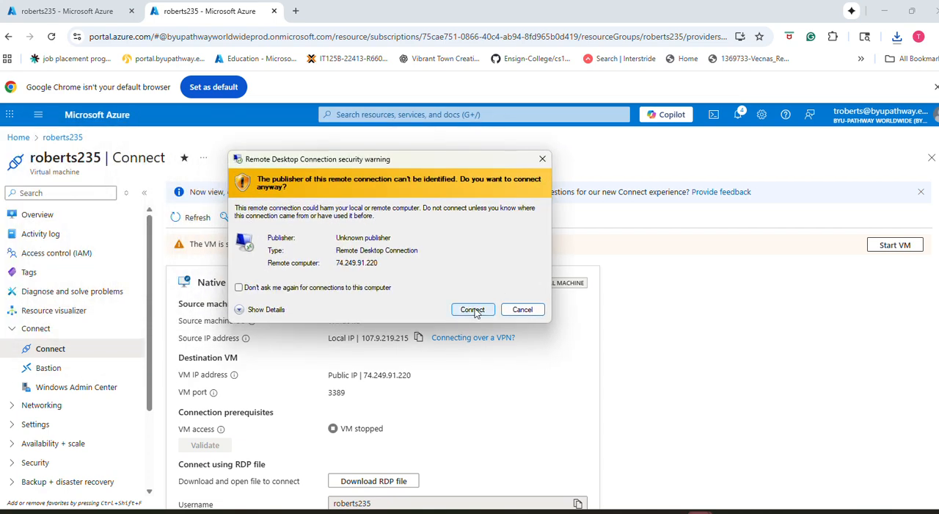
{"action": "left_click", "coordinate": [473, 309]}
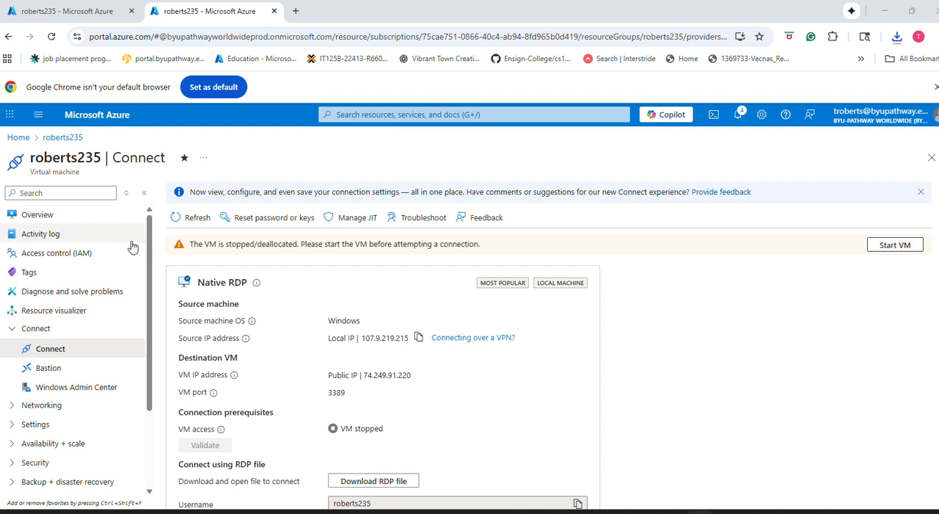
Step: Return to the virtual machine's overview and start the machine
{"action": "left_click", "coordinate": [38, 215]}
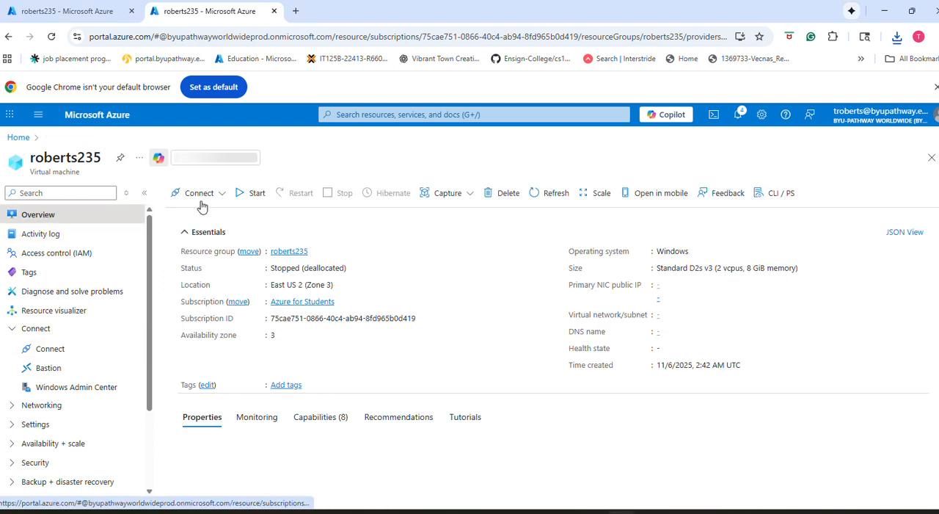
{"action": "left_click", "coordinate": [249, 250]}
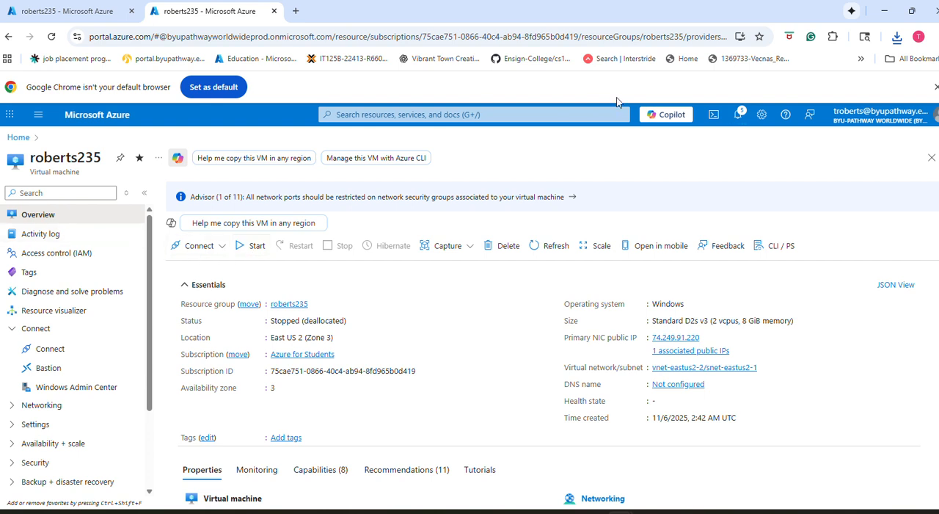
{"action": "left_click", "coordinate": [242, 248]}
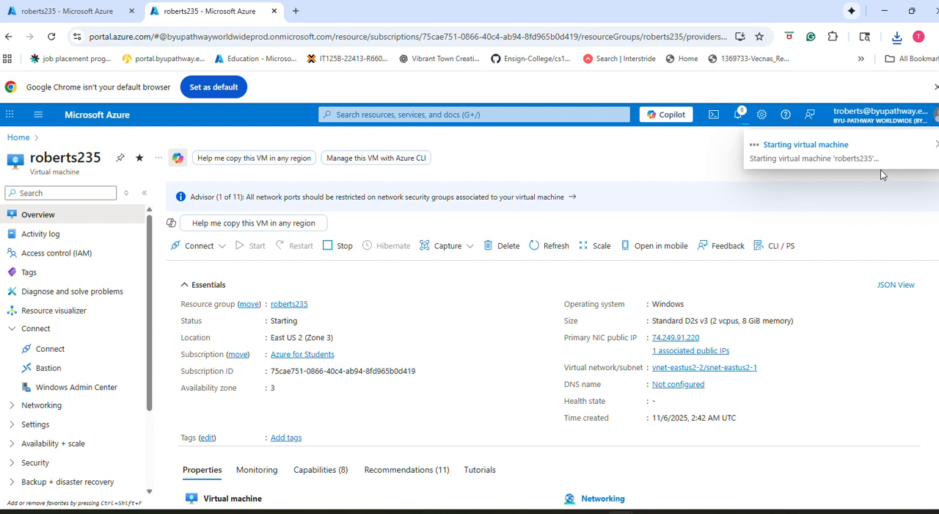
Step: Connect to the running virtual machine with the downloaded RDP file, entering the account password, and maximize the remote session
{"action": "left_click", "coordinate": [896, 38]}
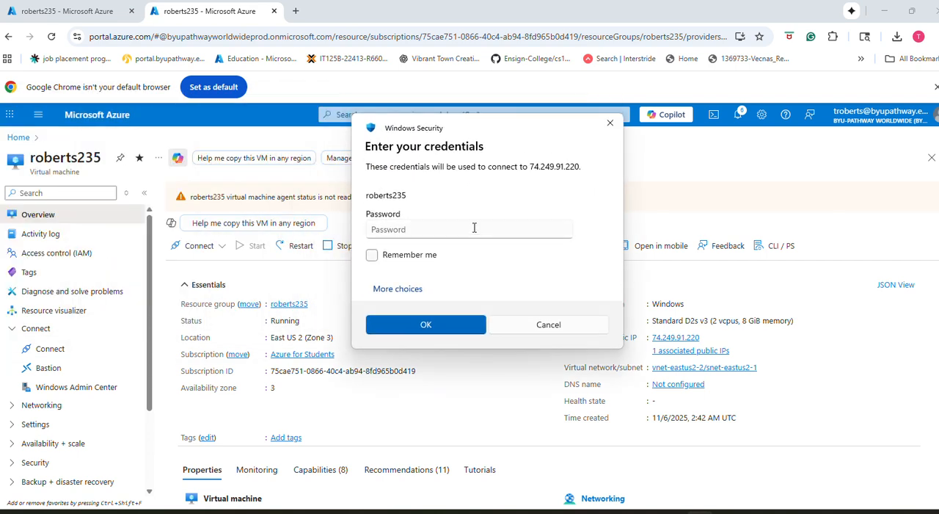
{"action": "left_click", "coordinate": [471, 234]}
{"action": "type", "text": "••••••"}
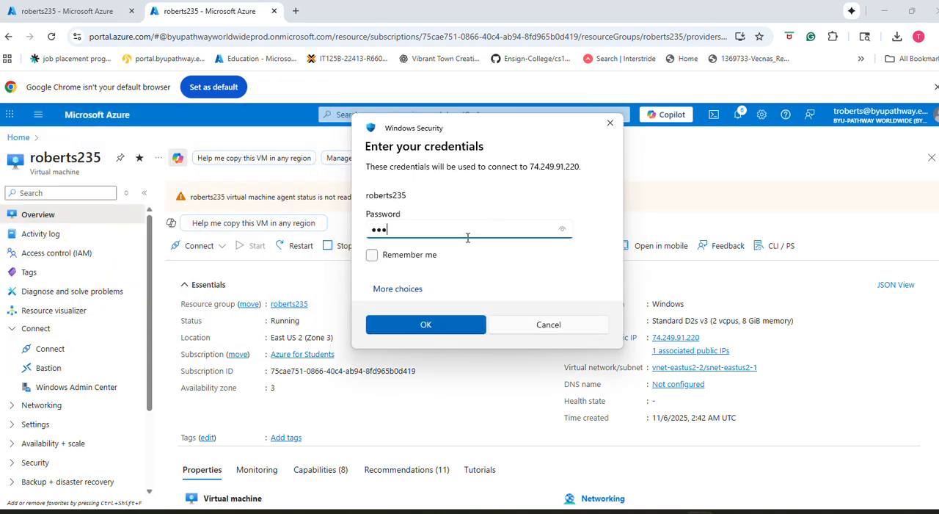
{"action": "type", "text": "•••••••••••"}
{"action": "key", "text": "Return"}
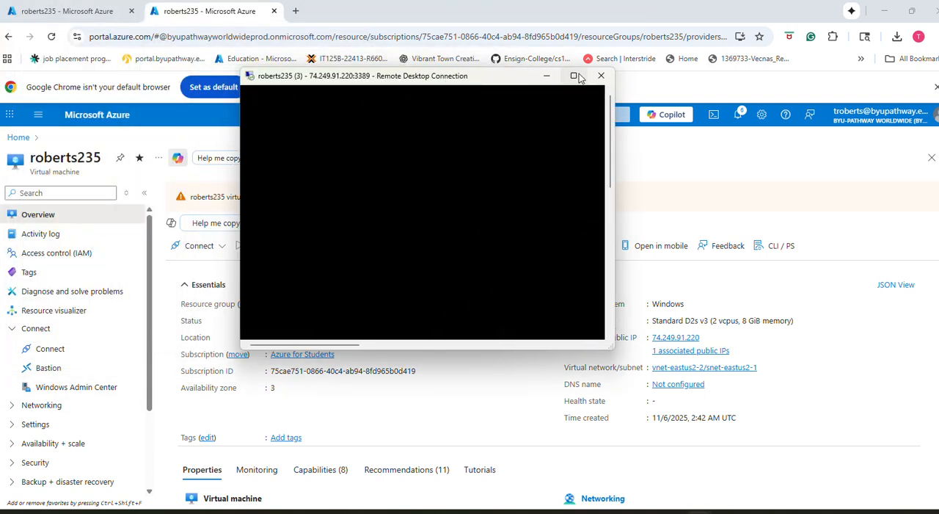
{"action": "left_click", "coordinate": [574, 77]}
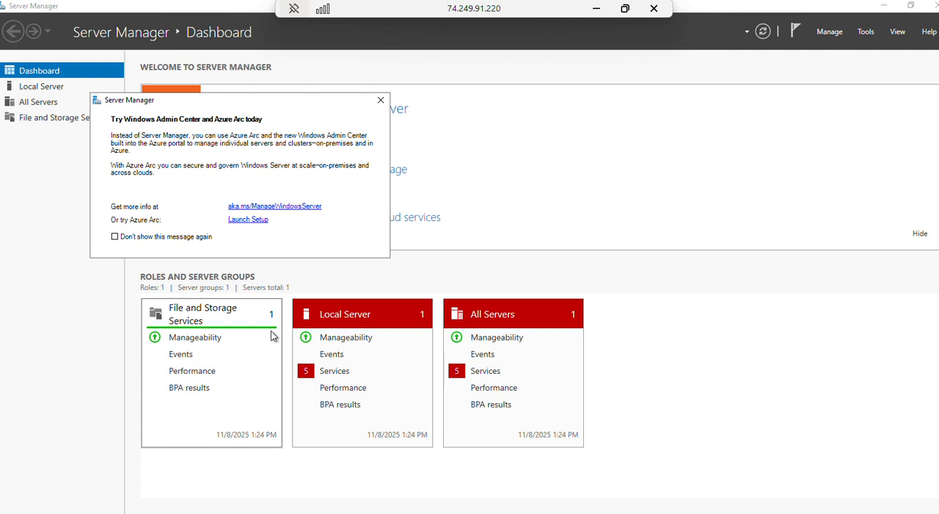
Step: Look over the remote server's Start menu and its signed-in account entry, and close the menu
{"action": "left_click", "coordinate": [29, 507]}
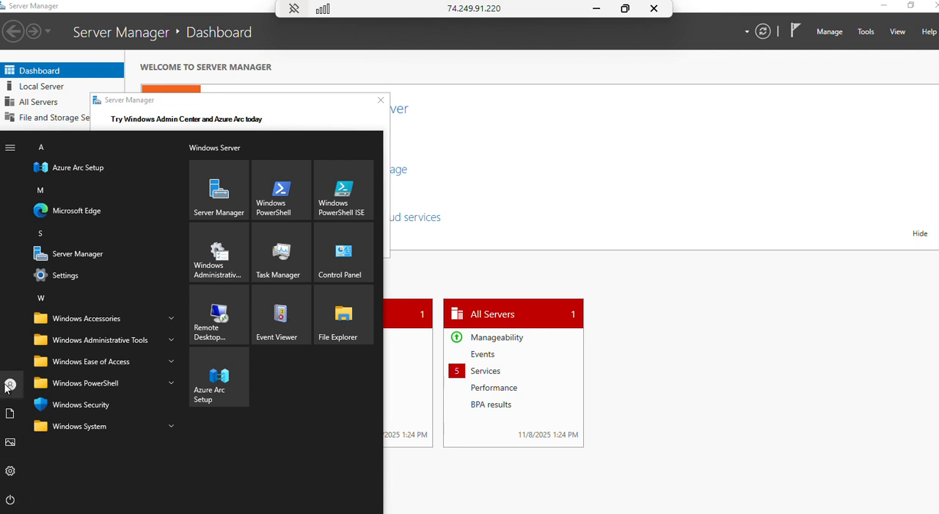
{"action": "mouse_move", "coordinate": [9, 386]}
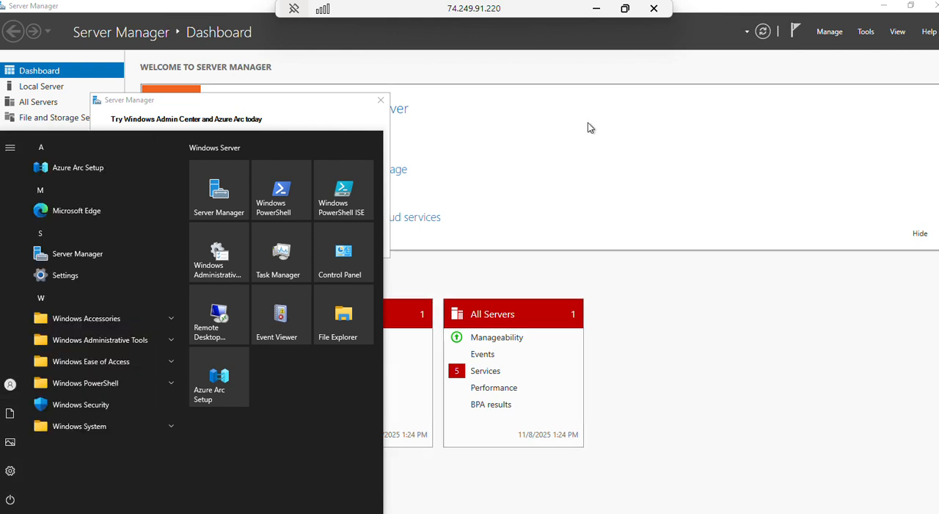
{"action": "left_click", "coordinate": [616, 198]}
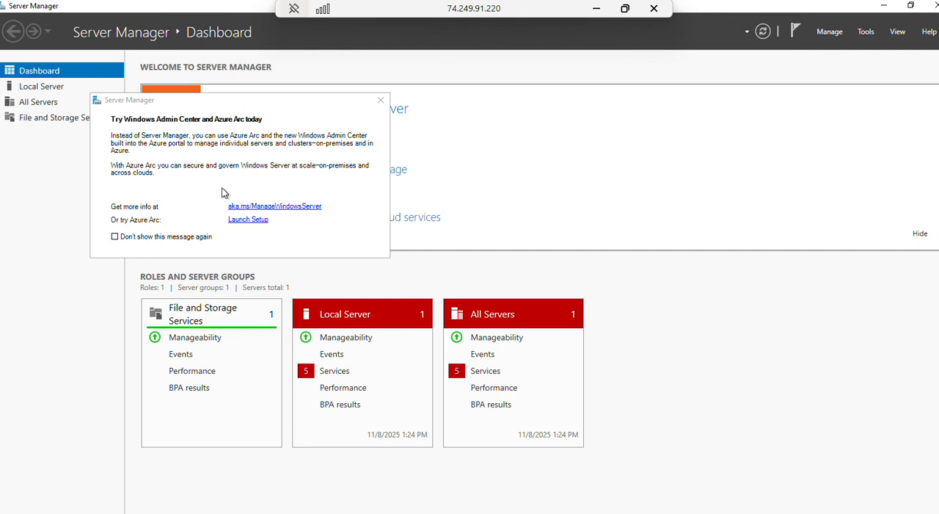
Step: Restore Server Manager to a smaller window on the remote desktop and minimize it
{"action": "left_click", "coordinate": [909, 6]}
{"action": "left_click_drag", "start_coordinate": [493, 91], "coordinate": [569, 61]}
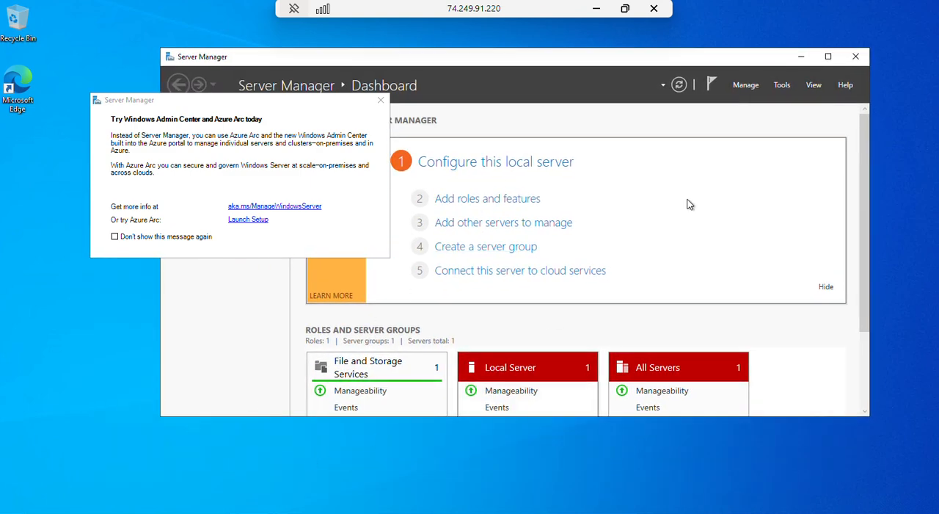
{"action": "left_click", "coordinate": [800, 56]}
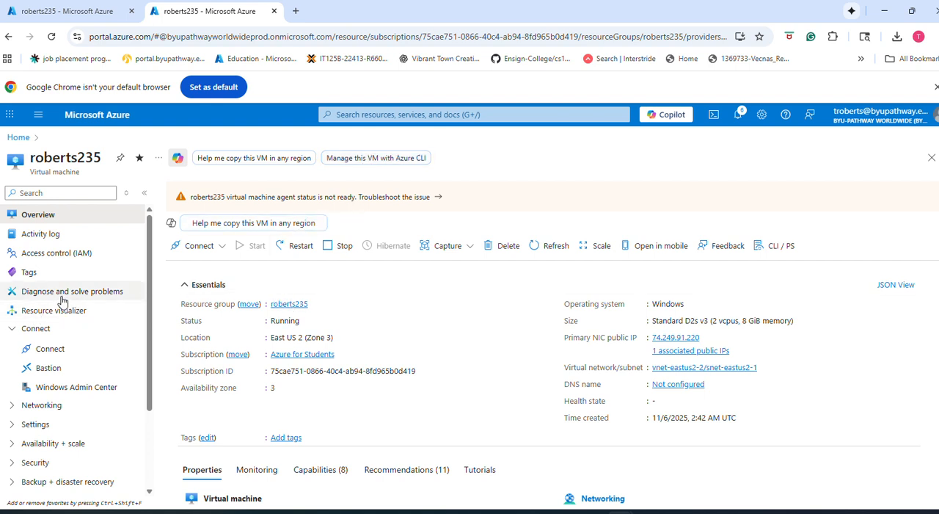
Step: Open the 235_Server_shutdown_Task automation task in the Azure portal, check its connections and schedule, and save it
{"action": "scroll", "coordinate": [62, 301], "scroll_direction": "down", "scroll_amount": 3}
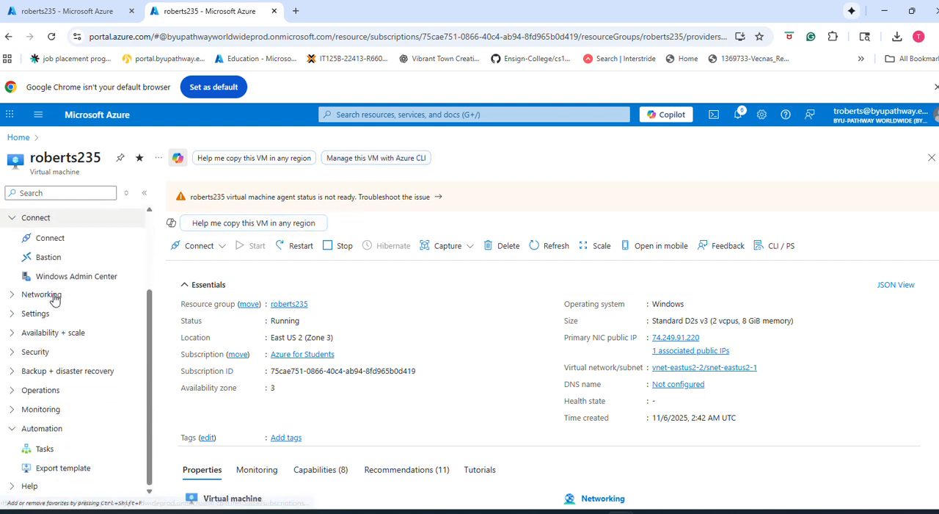
{"action": "left_click", "coordinate": [46, 448]}
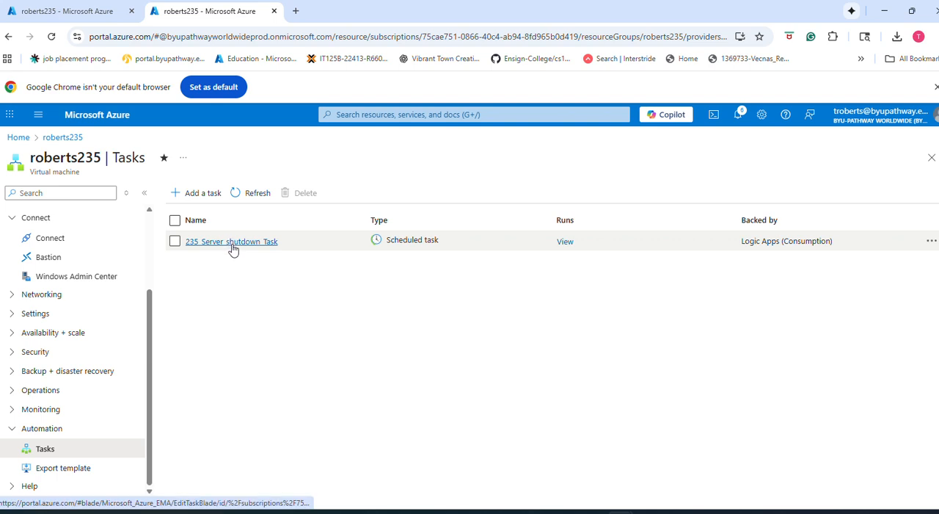
{"action": "left_click", "coordinate": [231, 242]}
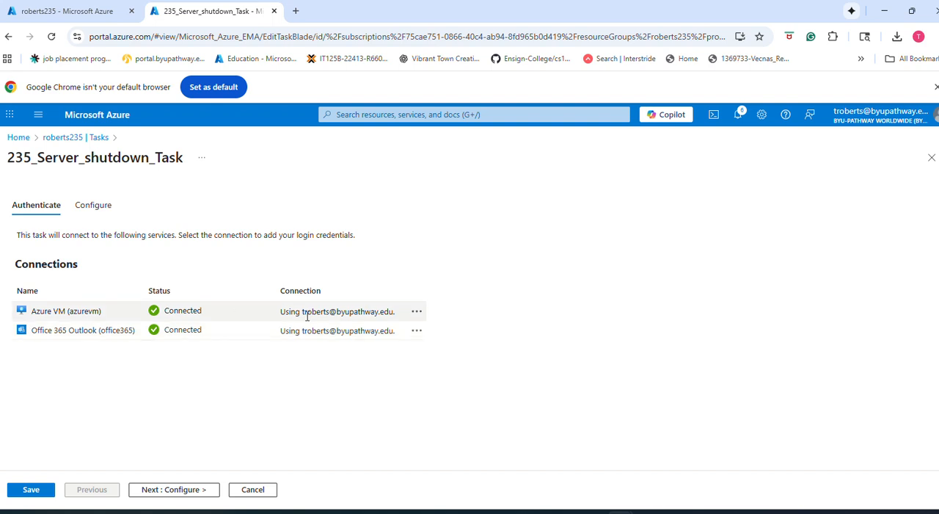
{"action": "left_click", "coordinate": [182, 494]}
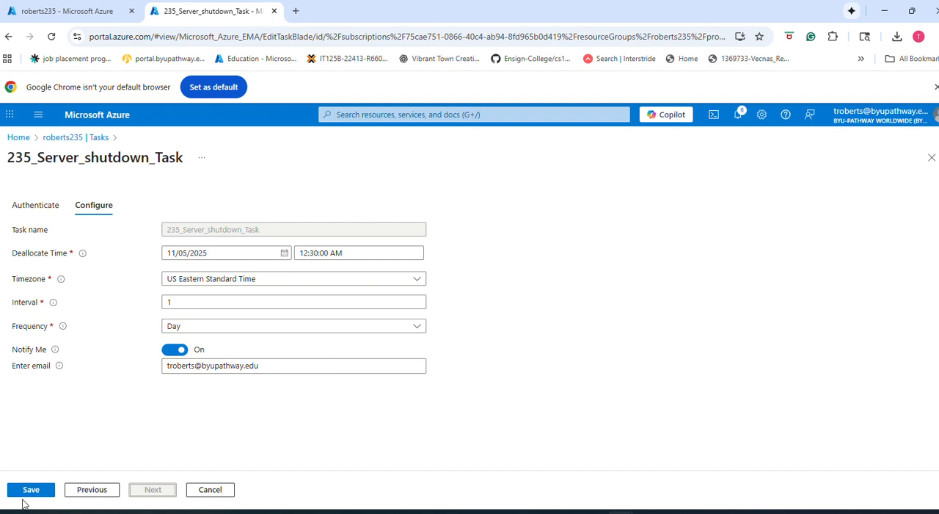
{"action": "left_click", "coordinate": [30, 490]}
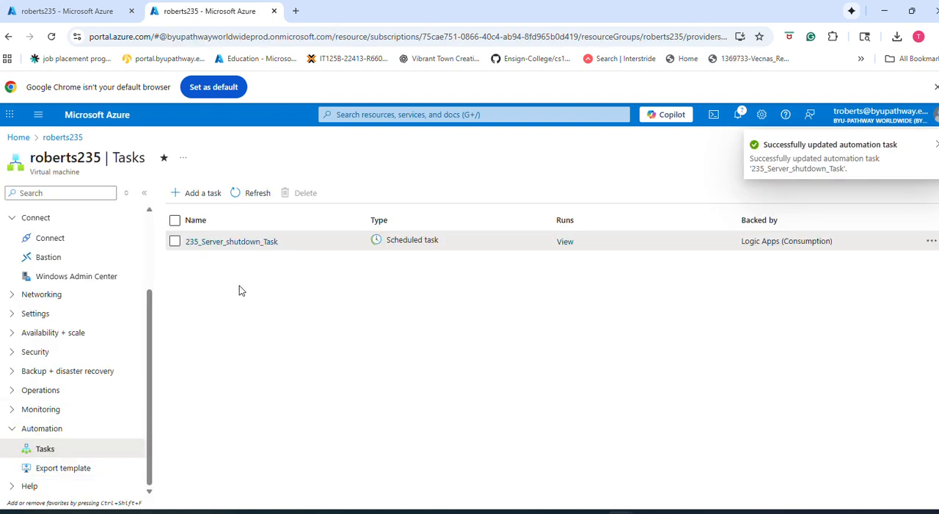
Step: Add a new automation task from the Deallocate Virtual Machine template and proceed to its configuration
{"action": "left_click", "coordinate": [190, 192]}
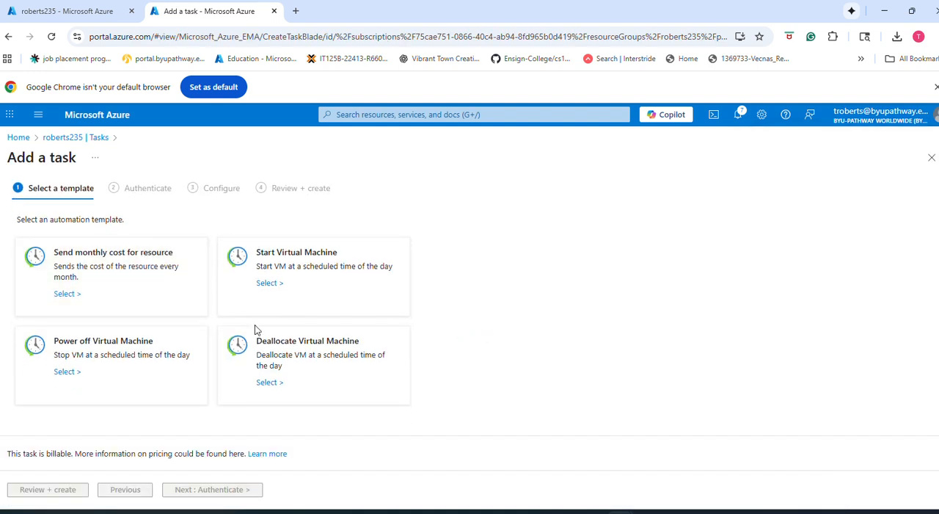
{"action": "left_click", "coordinate": [299, 359]}
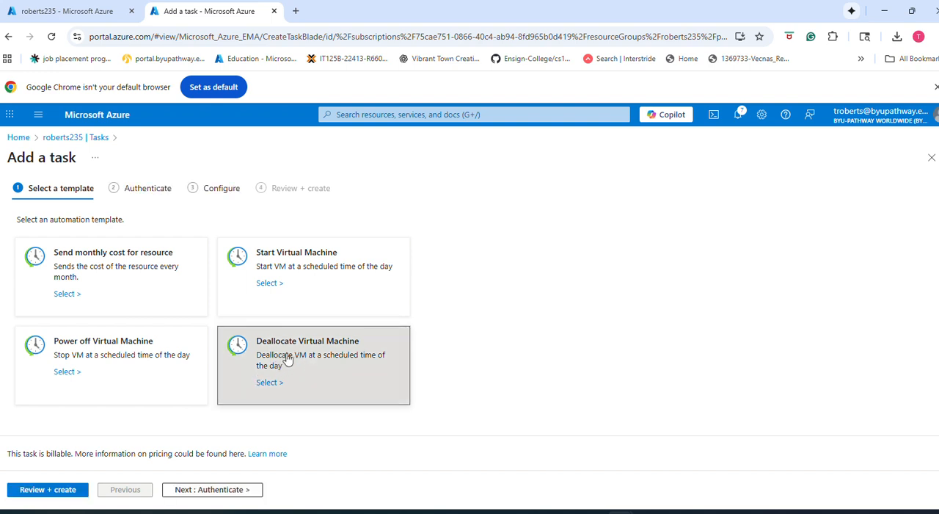
{"action": "left_click", "coordinate": [265, 383]}
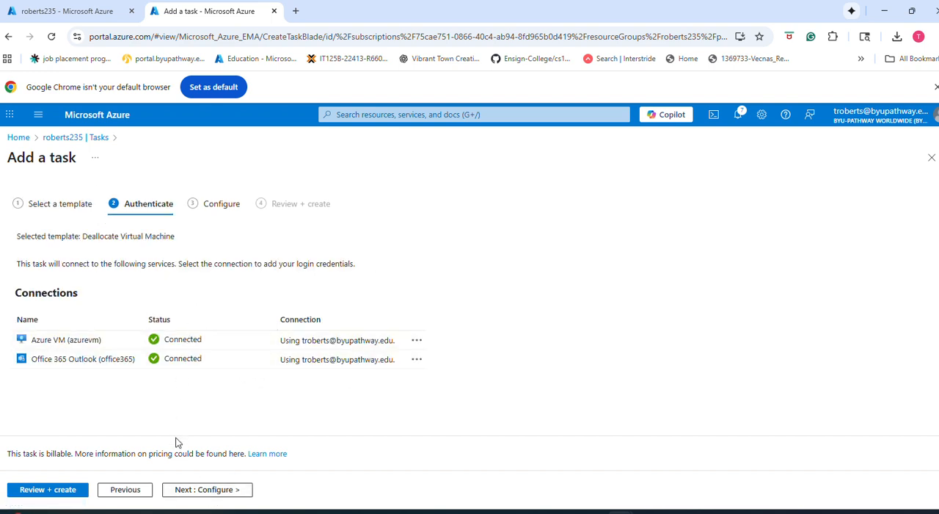
{"action": "left_click", "coordinate": [204, 491]}
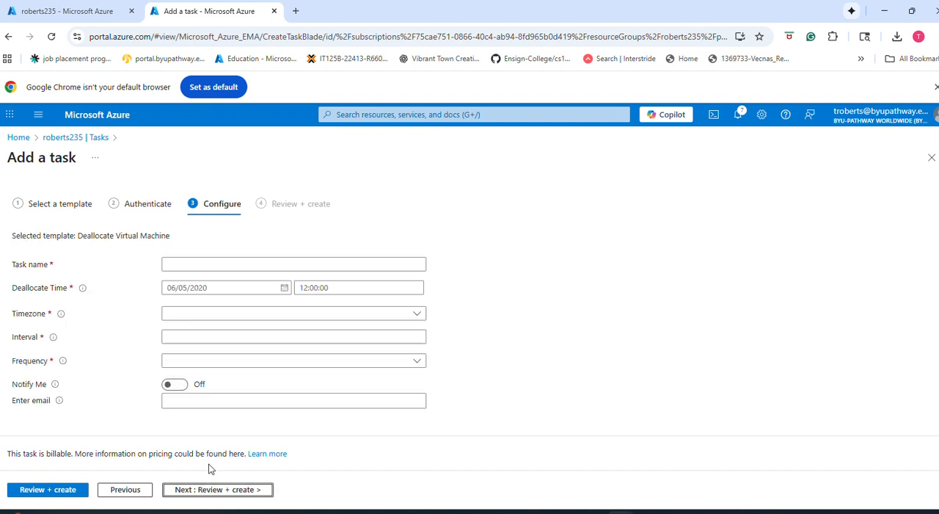
Step: Name the new deallocation task auto_shutdown_AM
{"action": "left_click", "coordinate": [189, 263]}
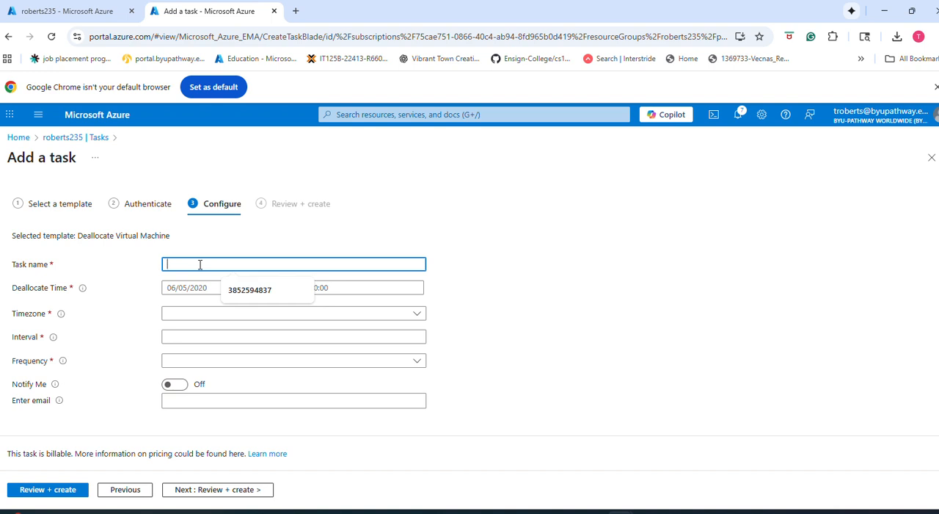
{"action": "type", "text": "auto"}
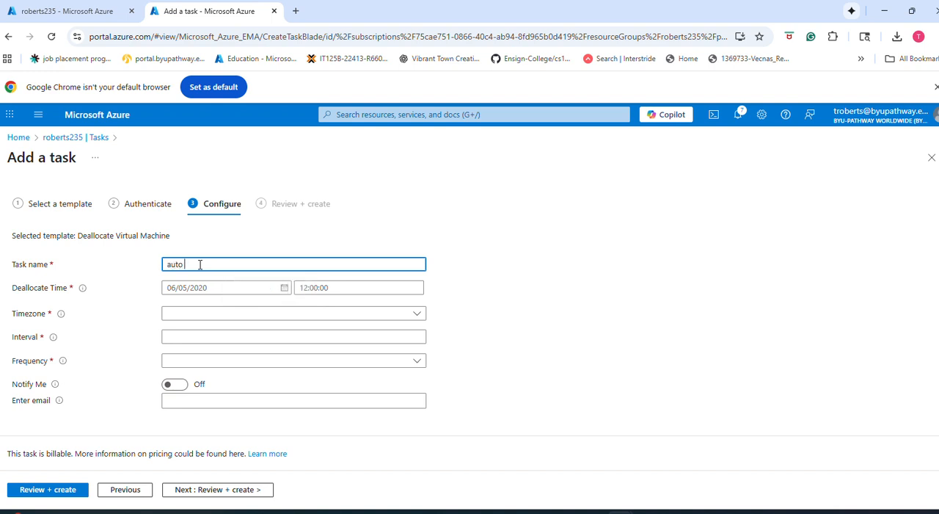
{"action": "type", "text": " shuh"}
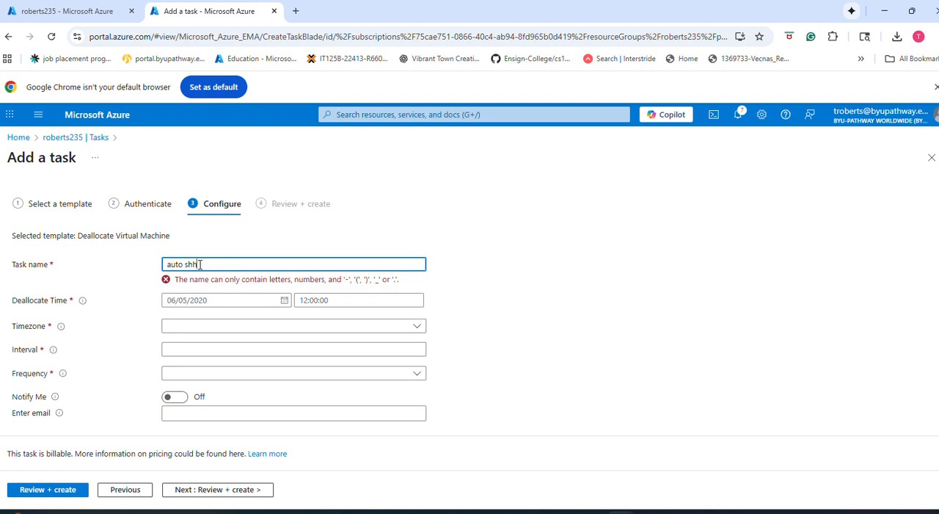
{"action": "type", "text": "down"}
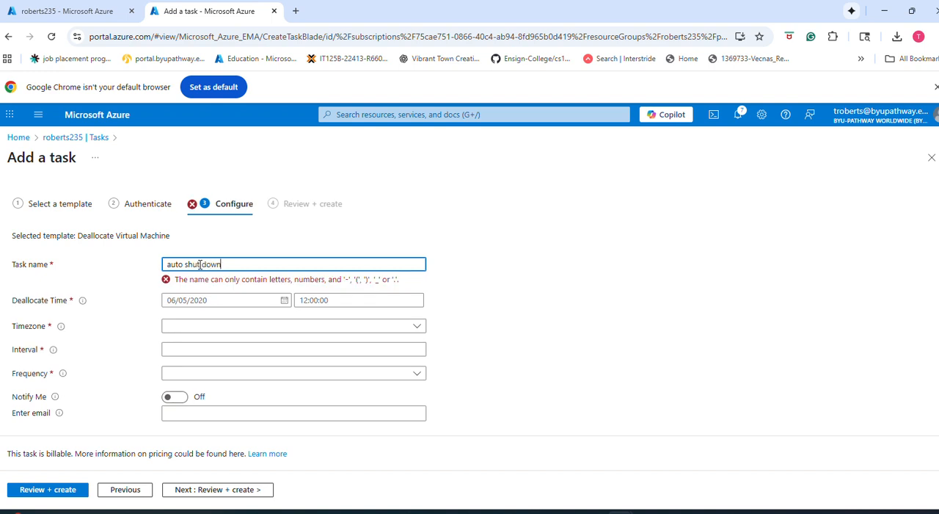
{"action": "key", "text": "BackSpace"}
{"action": "key", "text": "BackSpace"}
{"action": "key", "text": "BackSpace"}
{"action": "key", "text": "BackSpace"}
{"action": "key", "text": "BackSpace"}
{"action": "key", "text": "BackSpace"}
{"action": "key", "text": "BackSpace"}
{"action": "key", "text": "BackSpace"}
{"action": "key", "text": "BackSpace"}
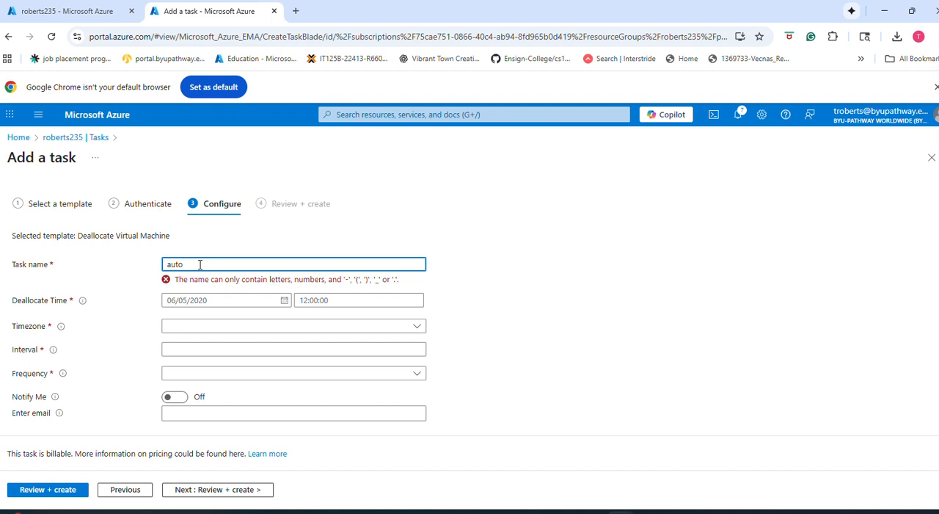
{"action": "type", "text": "_shut"}
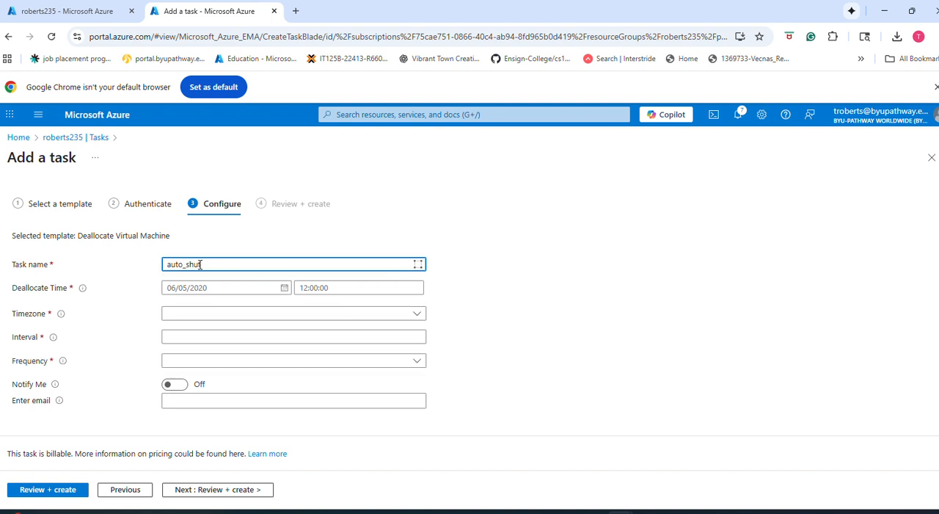
{"action": "type", "text": "down_AM"}
Step: Set the task's timezone to US Eastern Standard Time and its interval to 1
{"action": "left_click", "coordinate": [284, 289]}
{"action": "left_click", "coordinate": [331, 288]}
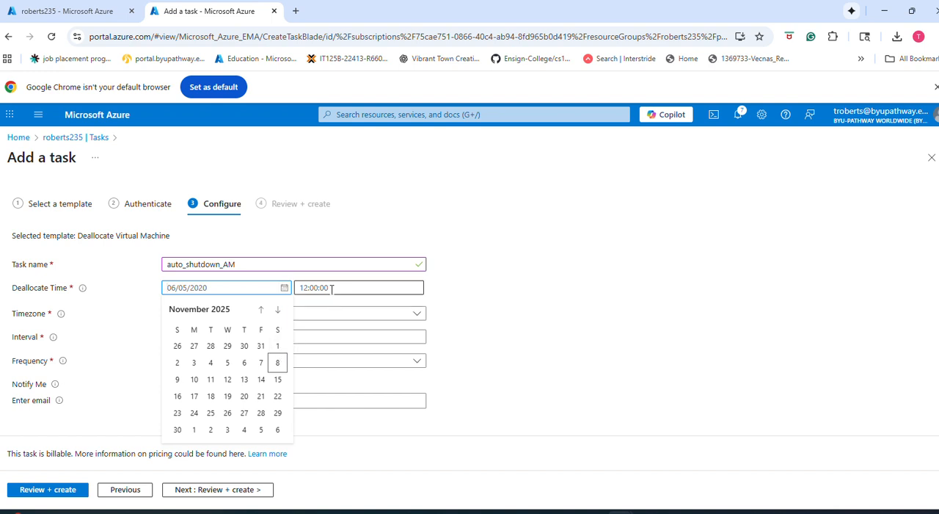
{"action": "left_click", "coordinate": [214, 316]}
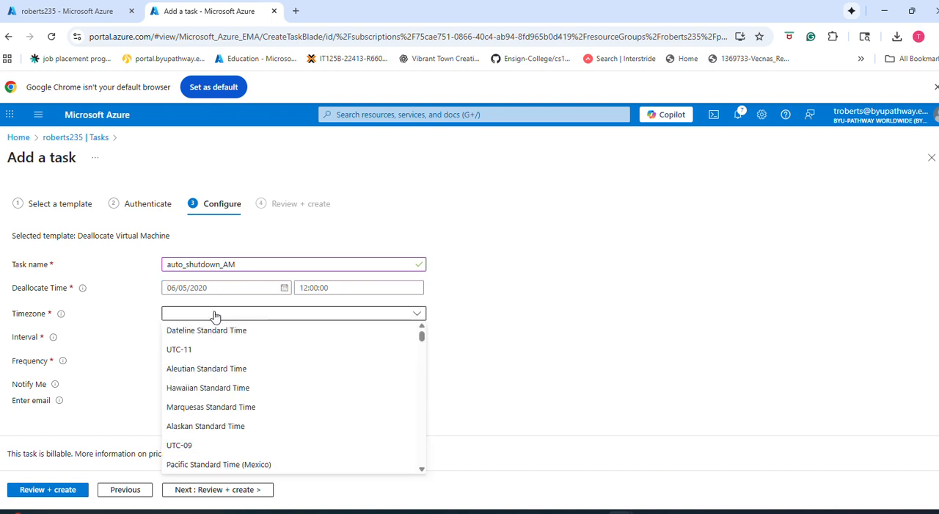
{"action": "scroll", "coordinate": [224, 367], "scroll_direction": "down", "scroll_amount": 3}
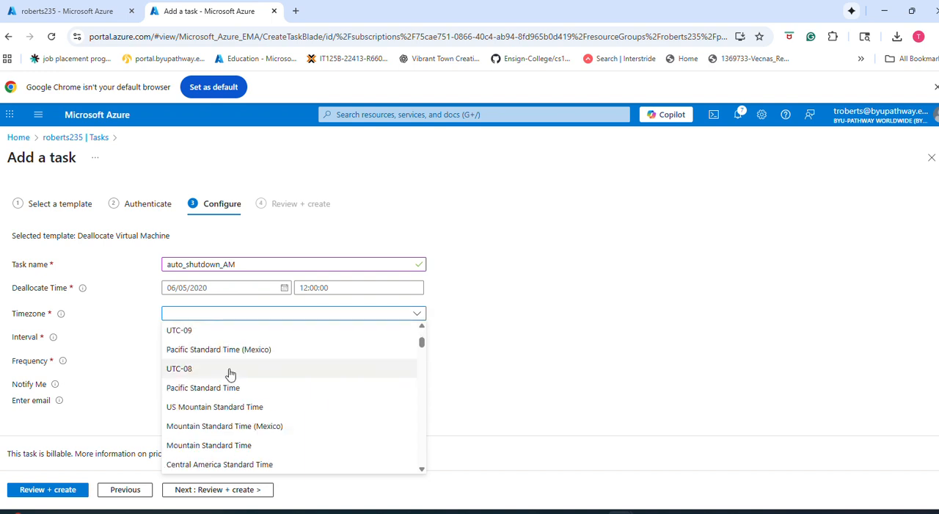
{"action": "scroll", "coordinate": [233, 426], "scroll_direction": "down", "scroll_amount": 5}
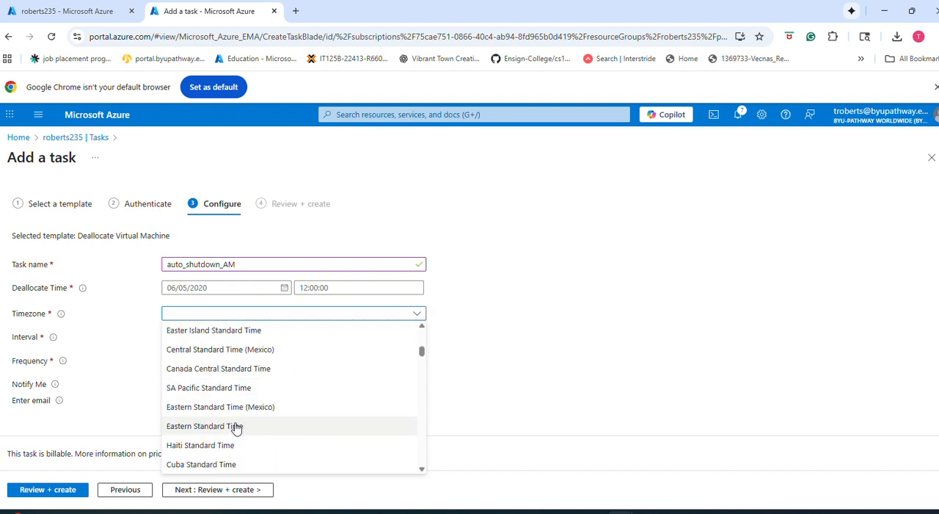
{"action": "scroll", "coordinate": [234, 424], "scroll_direction": "down", "scroll_amount": 5}
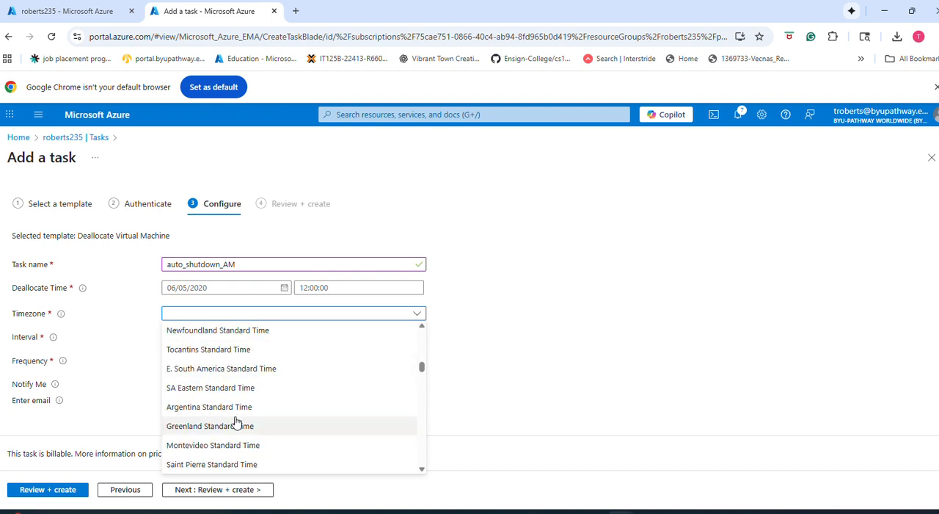
{"action": "left_click", "coordinate": [204, 315]}
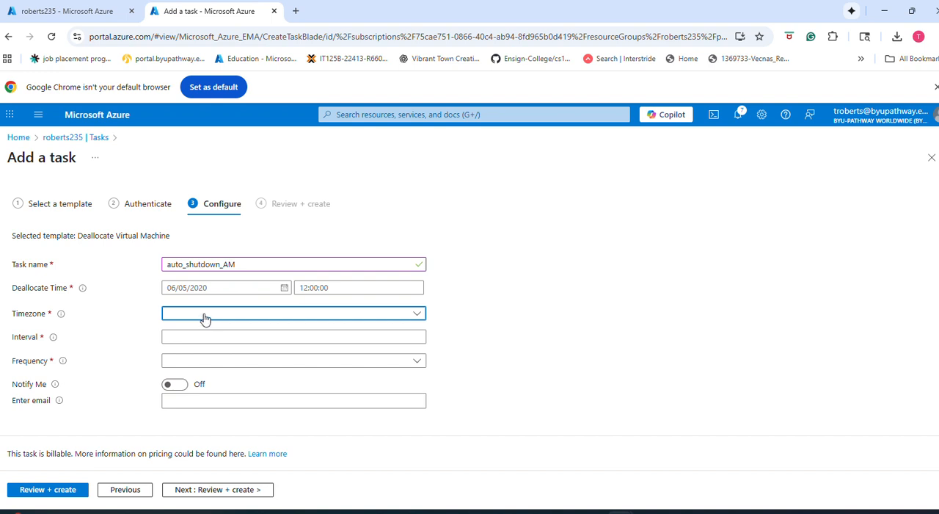
{"action": "left_click", "coordinate": [417, 320]}
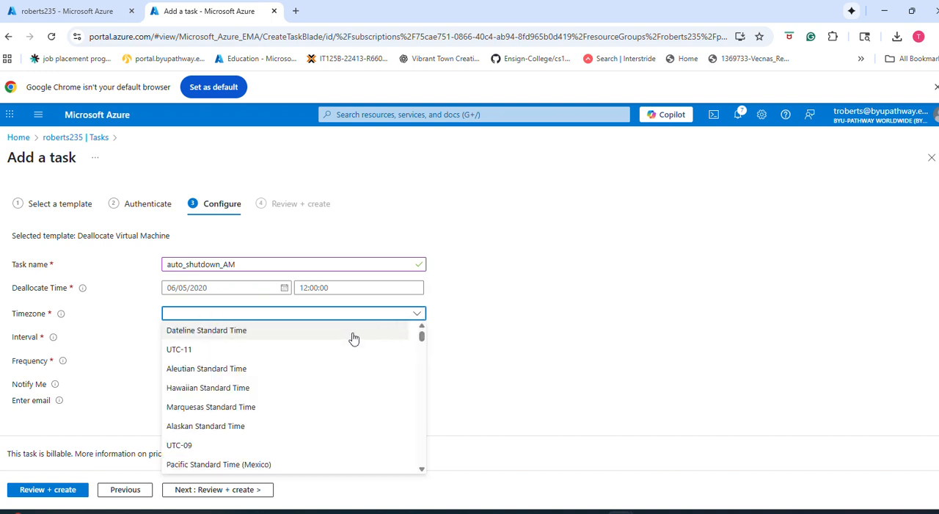
{"action": "scroll", "coordinate": [272, 367], "scroll_direction": "down", "scroll_amount": 3}
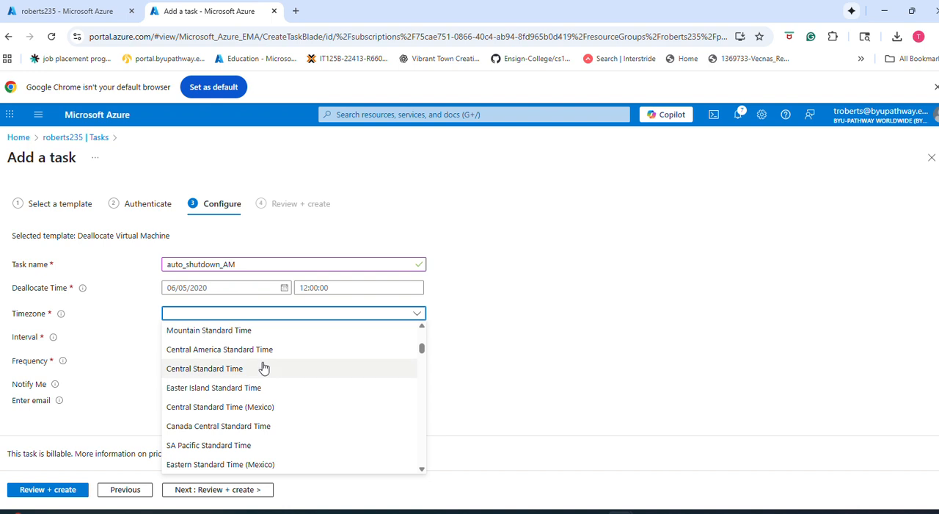
{"action": "scroll", "coordinate": [263, 367], "scroll_direction": "down", "scroll_amount": 3}
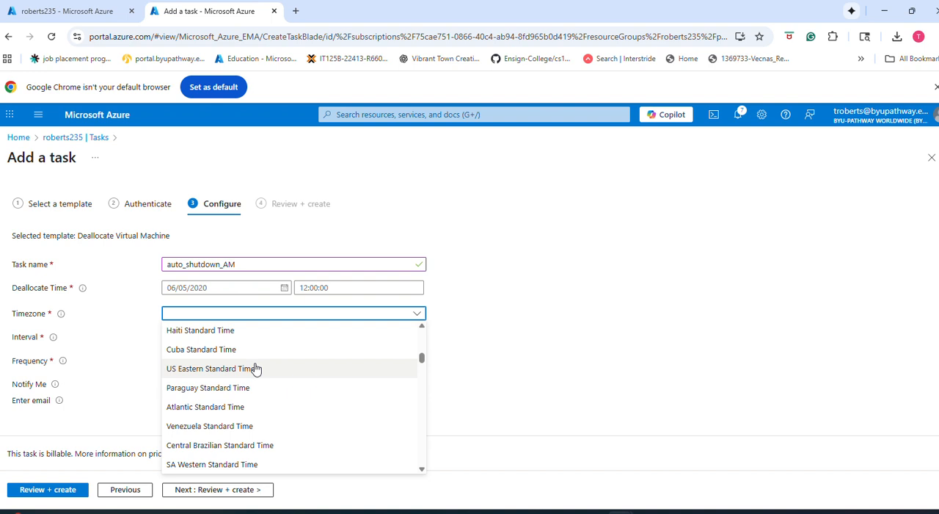
{"action": "left_click", "coordinate": [253, 368]}
{"action": "left_click", "coordinate": [374, 335]}
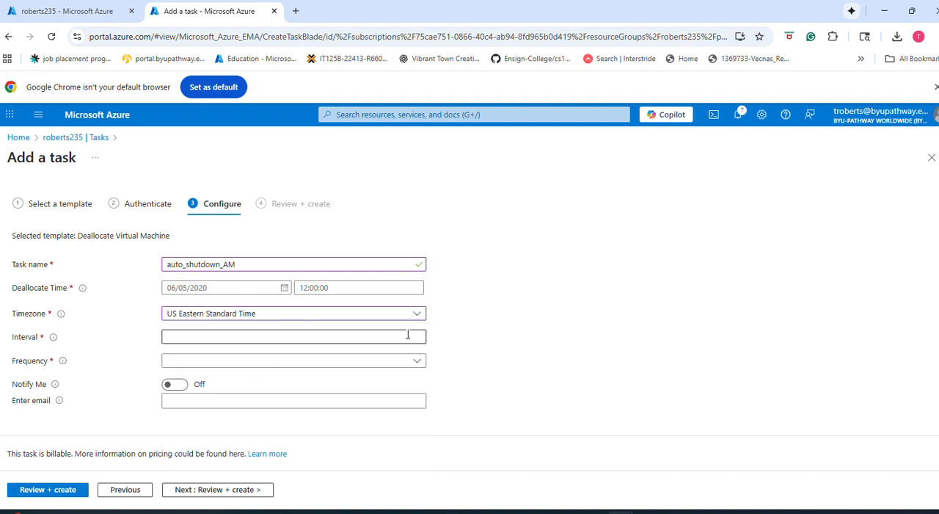
{"action": "type", "text": "1"}
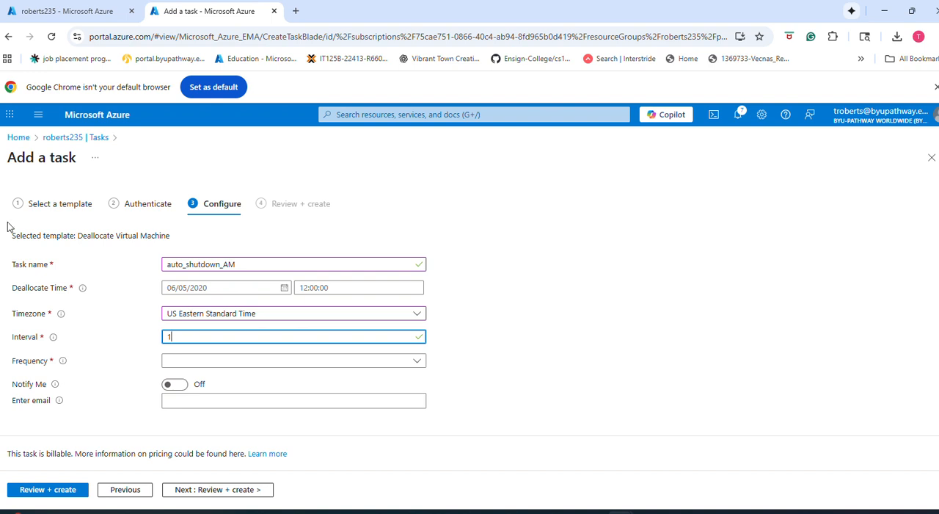
Step: Set the deallocate date to 11/08/2025, try to set its time to 11:30 AM, and set the frequency to Day
{"action": "left_click", "coordinate": [284, 287]}
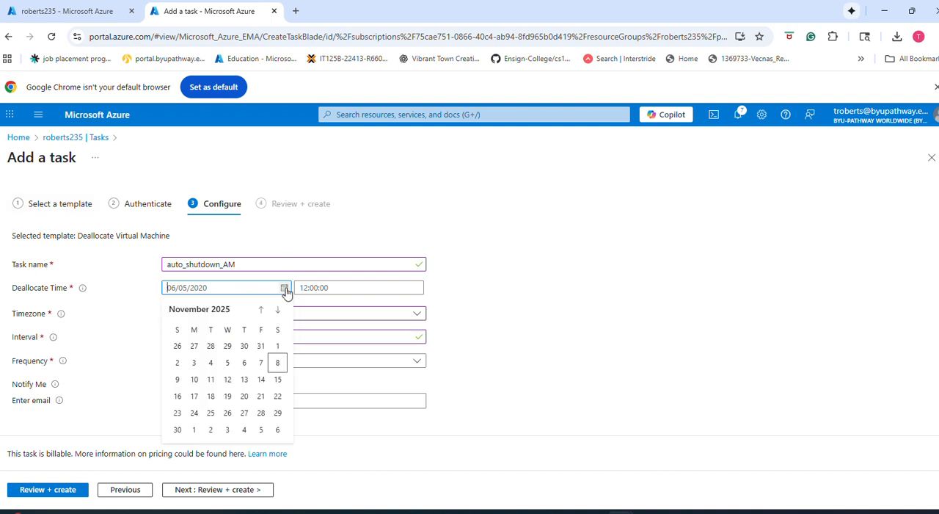
{"action": "left_click", "coordinate": [277, 362]}
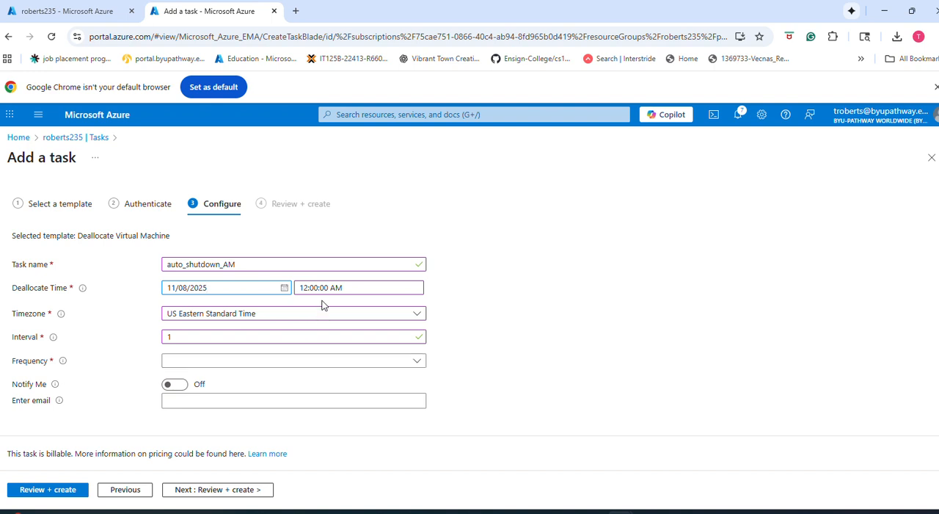
{"action": "left_click_drag", "start_coordinate": [353, 289], "coordinate": [300, 299]}
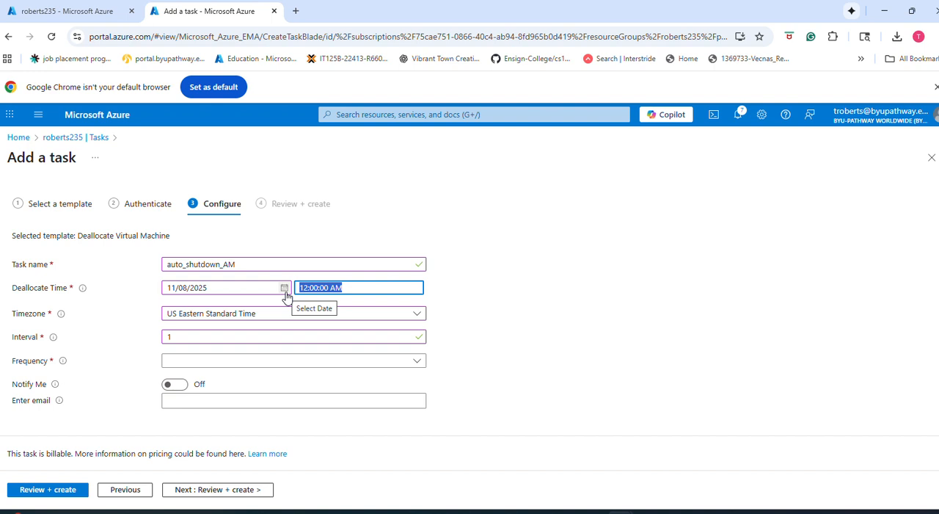
{"action": "type", "text": "11"}
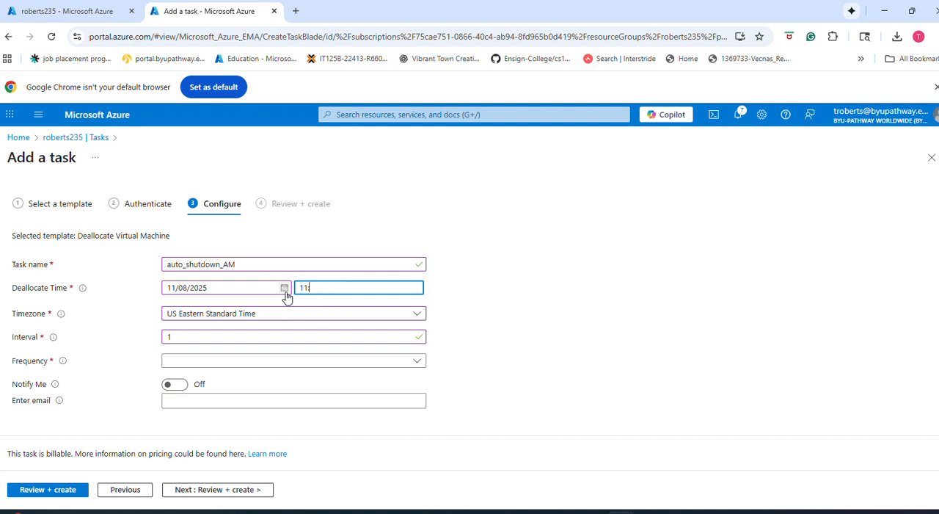
{"action": "type", "text": ":30 AM"}
{"action": "left_click", "coordinate": [262, 363]}
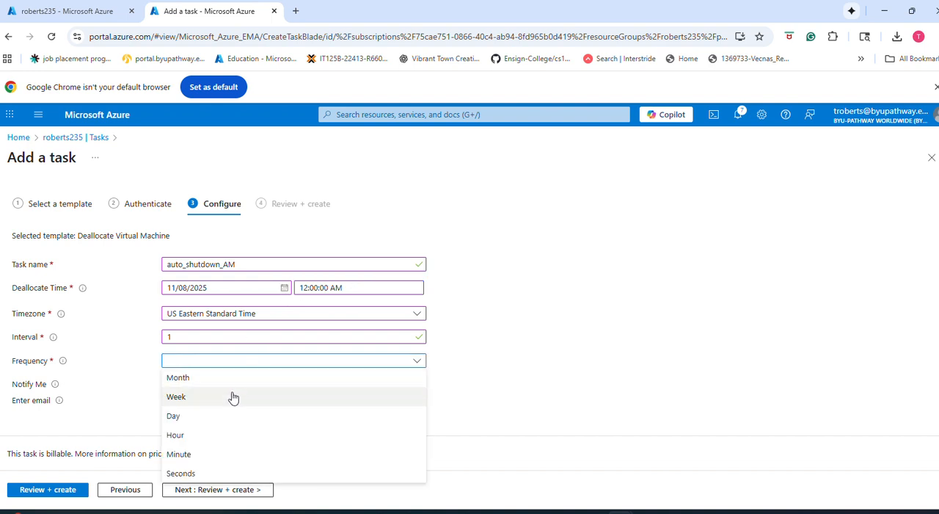
{"action": "left_click", "coordinate": [215, 415]}
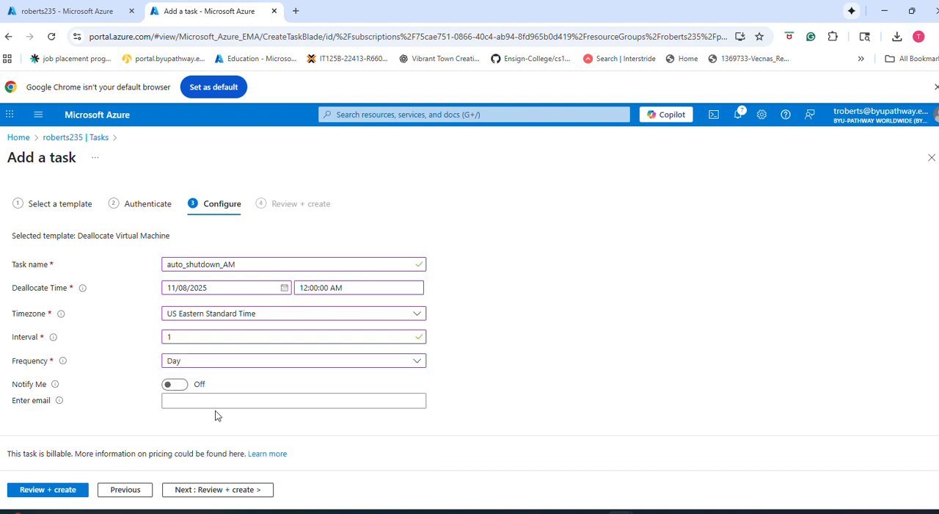
Step: Turn on Notify Me with the recipient's email address, and review and create the task
{"action": "left_click", "coordinate": [170, 386]}
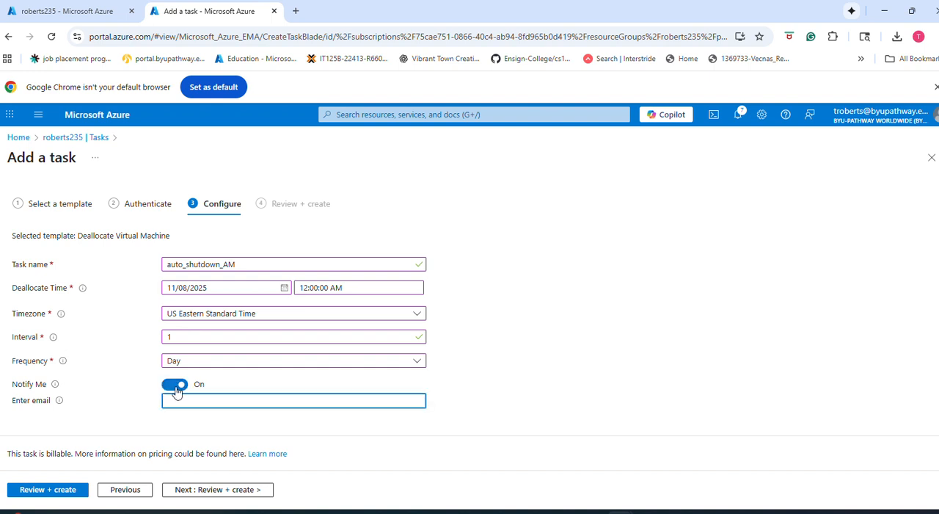
{"action": "type", "text": "t"}
{"action": "key", "text": "BackSpace"}
{"action": "key", "text": "BackSpace"}
{"action": "left_click", "coordinate": [224, 489]}
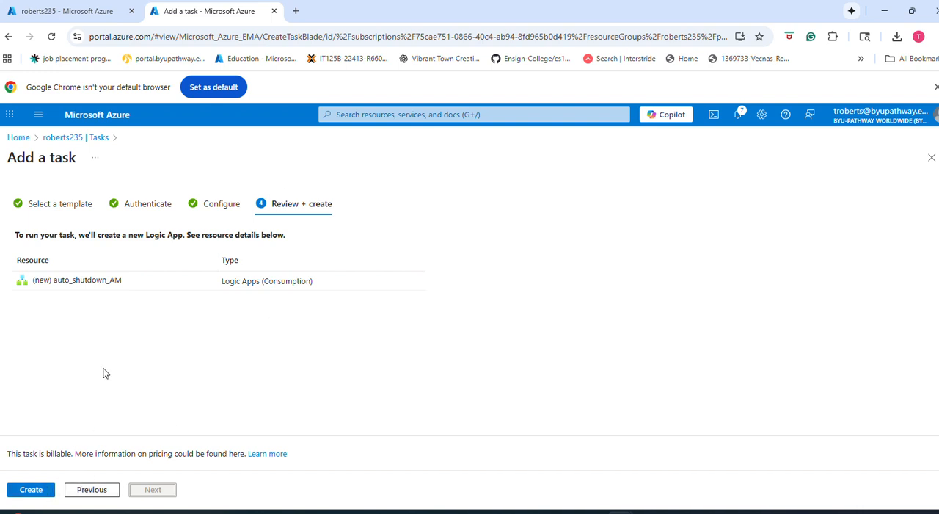
{"action": "left_click", "coordinate": [29, 492]}
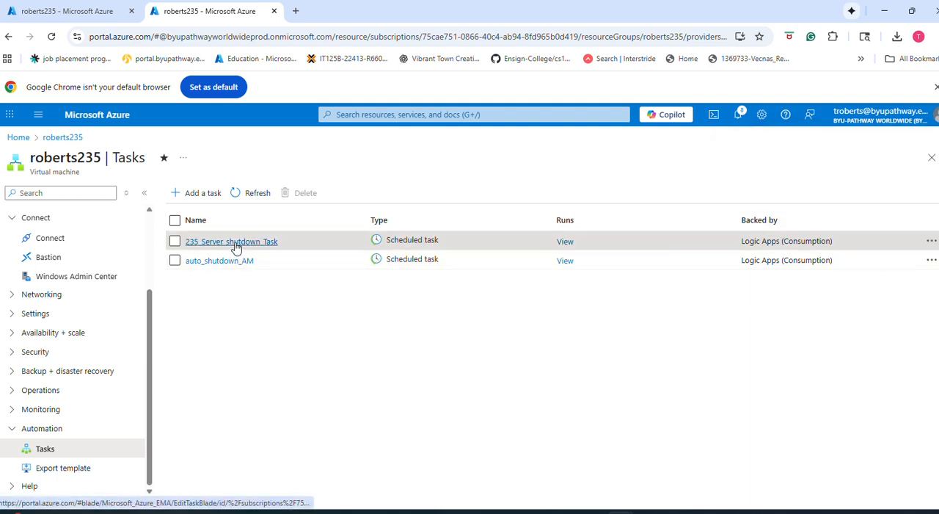
Step: Open the existing 235_Server_shutdown_Task, review its schedule configuration, and save it without changes
{"action": "left_click", "coordinate": [233, 242]}
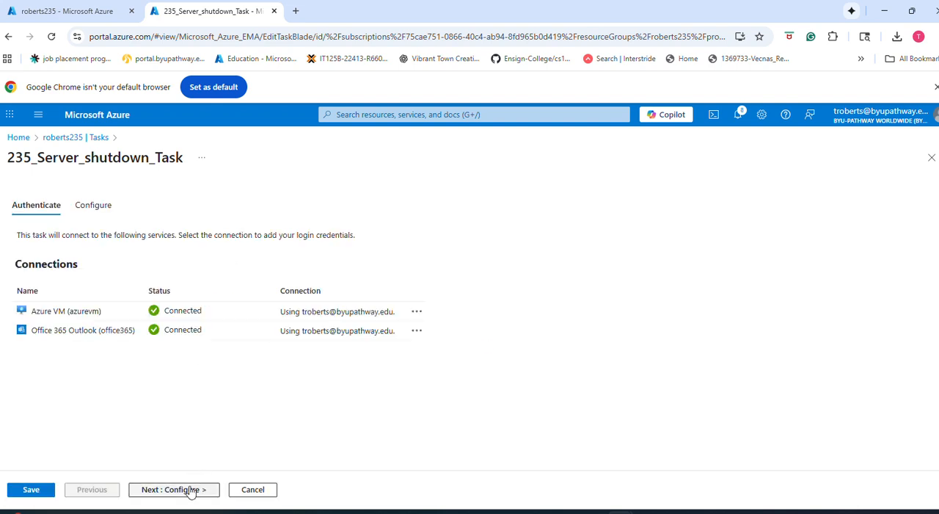
{"action": "left_click", "coordinate": [190, 490]}
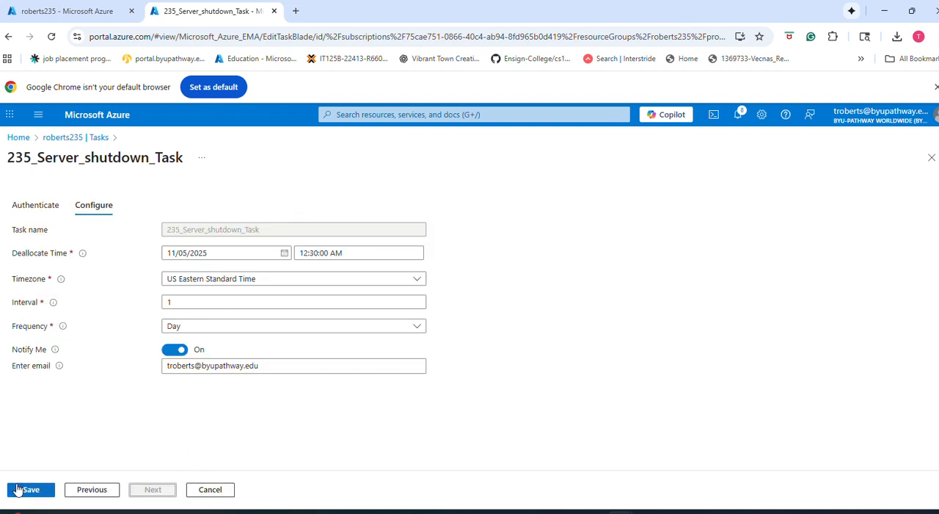
{"action": "left_click", "coordinate": [30, 489]}
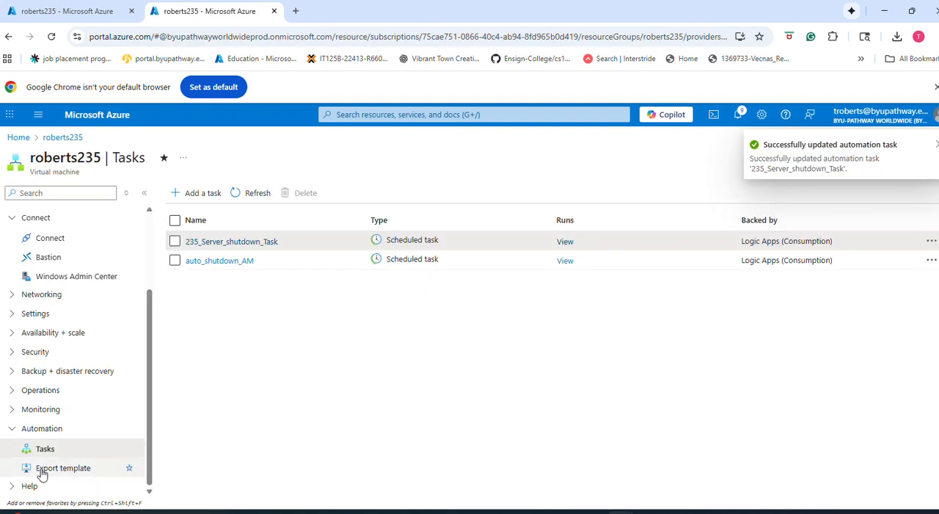
Step: Open the auto_shutdown_AM task, review its schedule configuration, and save it
{"action": "left_click", "coordinate": [250, 263]}
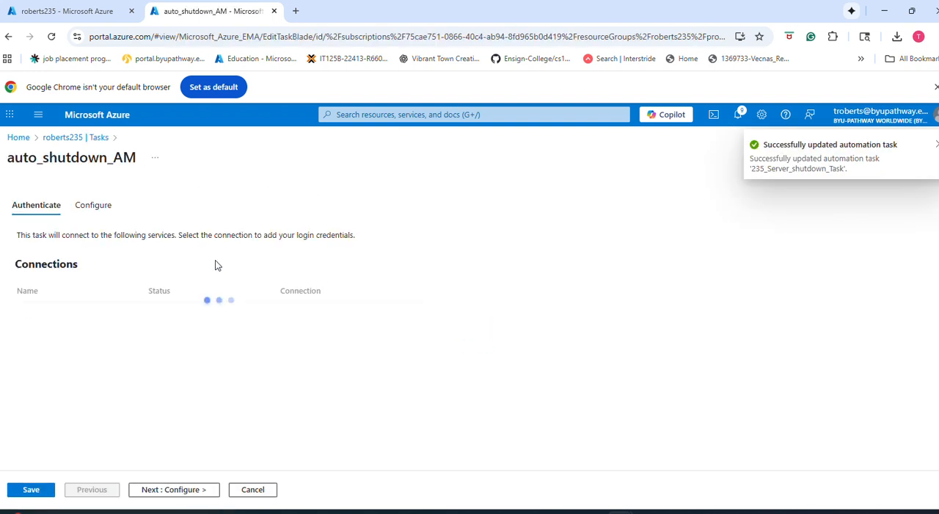
{"action": "left_click", "coordinate": [150, 491]}
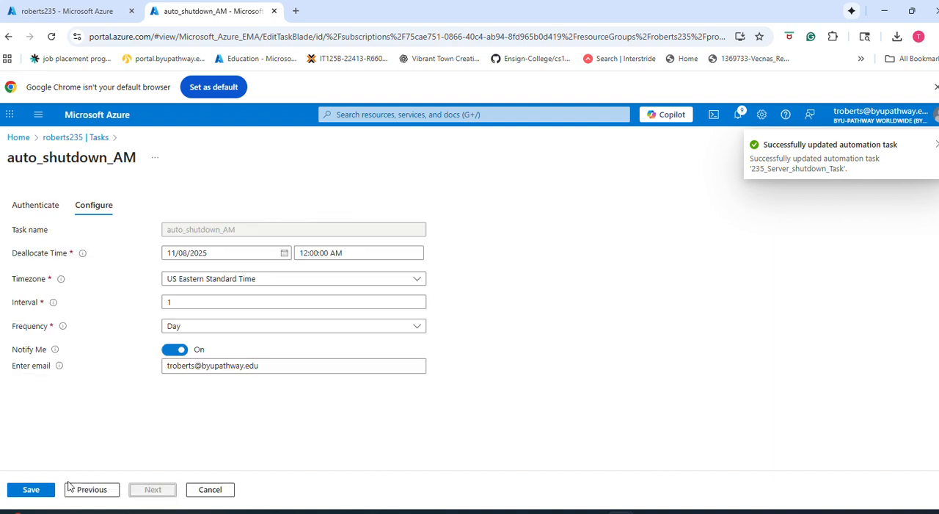
{"action": "left_click", "coordinate": [10, 494]}
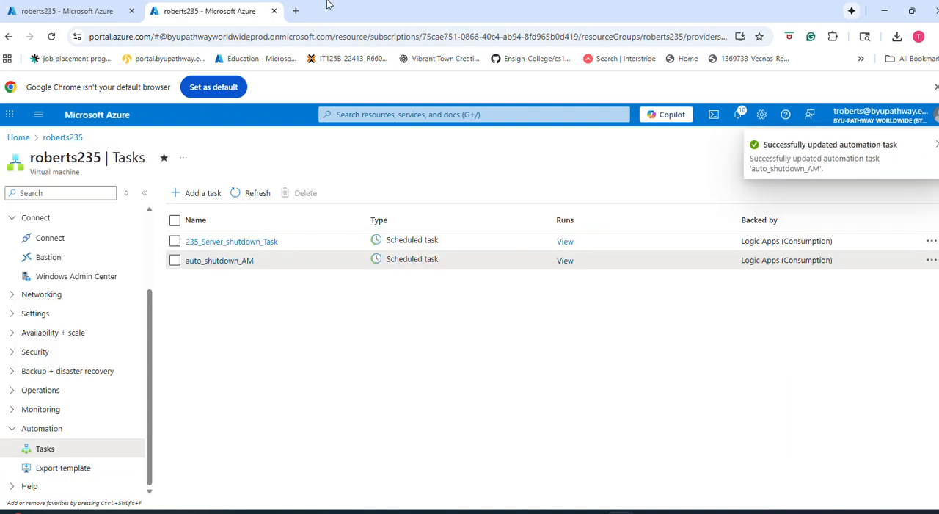